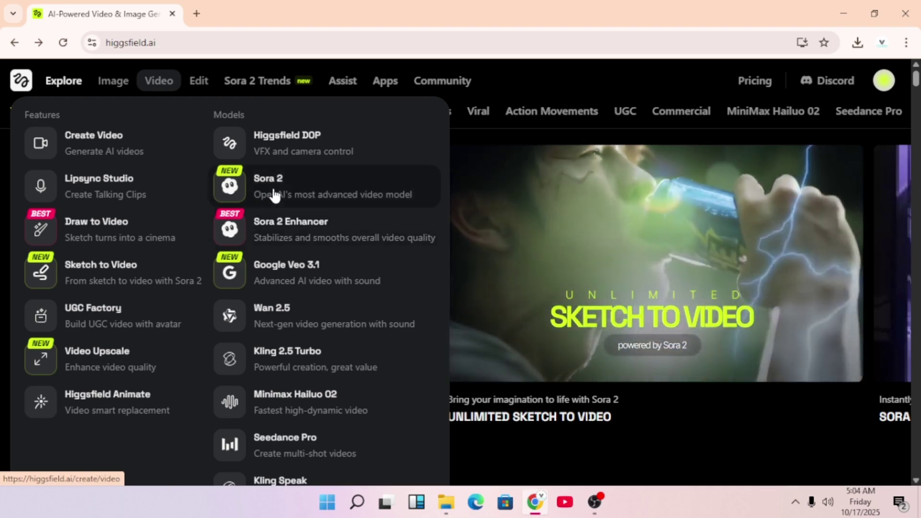
Step: Browse the Sora 2, Veo 3.1 and Higgsfield motion presets, then choose General
left_click(110, 153)
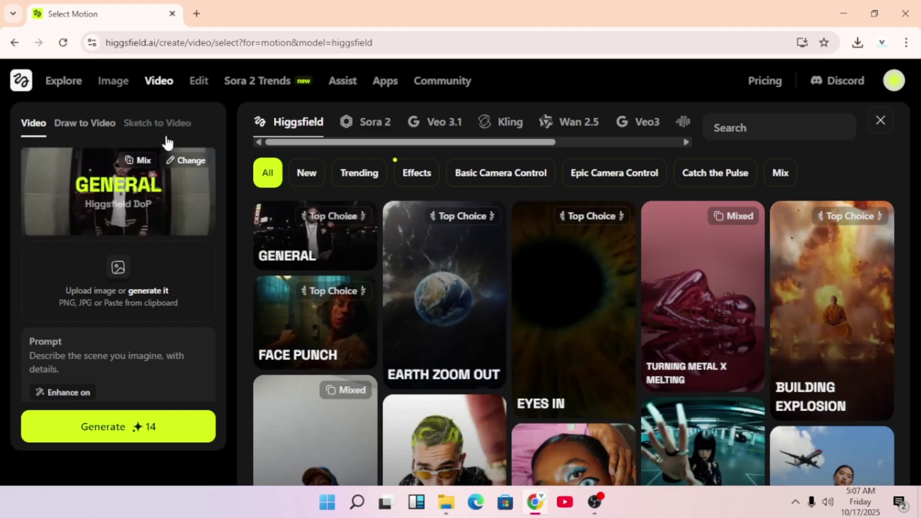
left_click(367, 122)
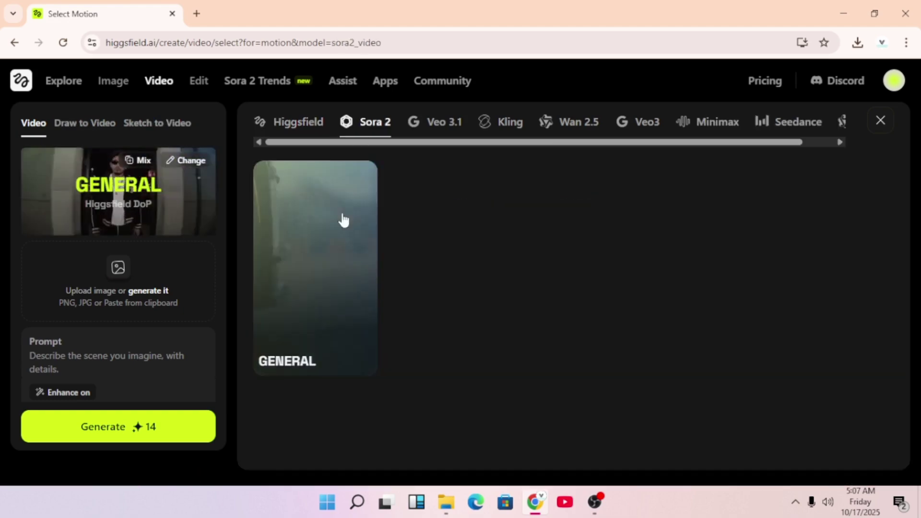
left_click(436, 123)
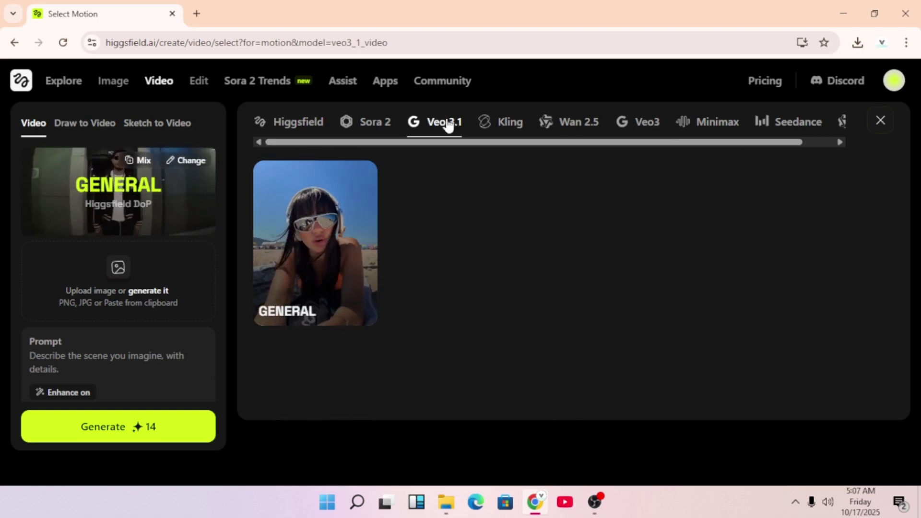
left_click(312, 122)
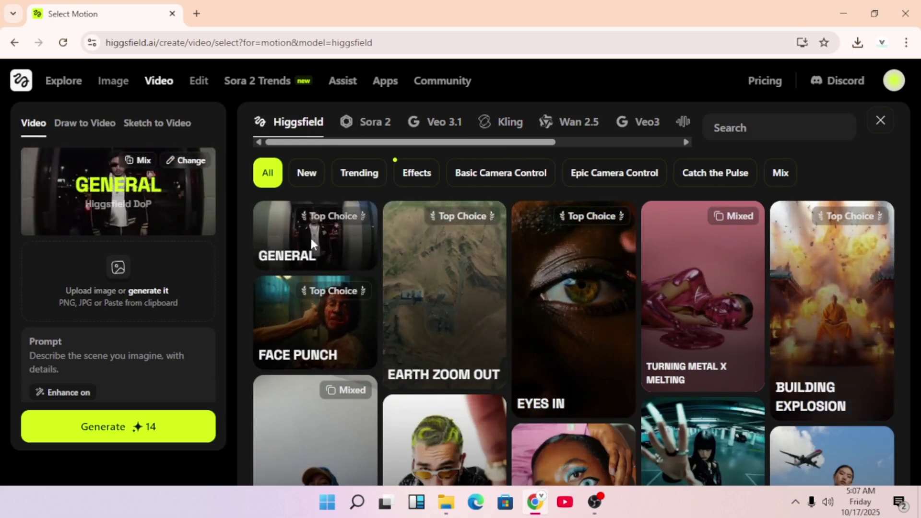
left_click(302, 246)
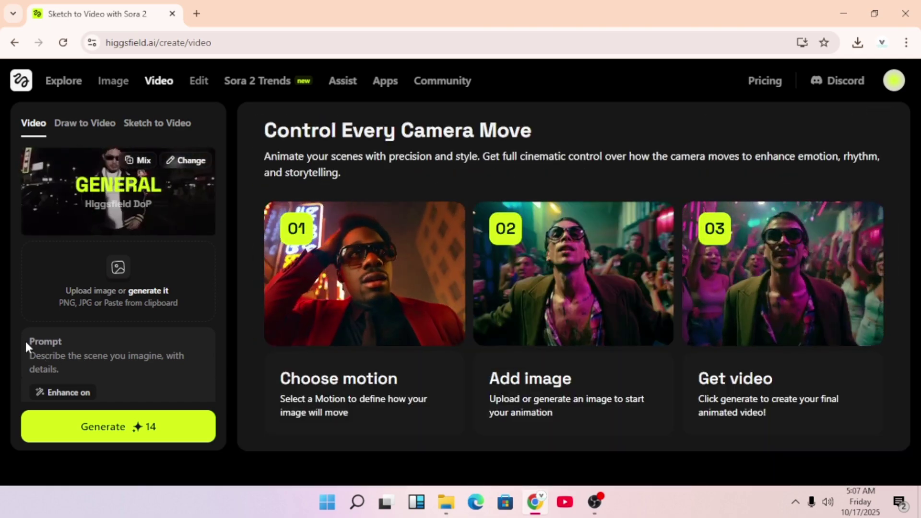
Step: Enter the prompt 'blonde oman looks at thecamera then smiles'
left_click(25, 341)
type("blon")
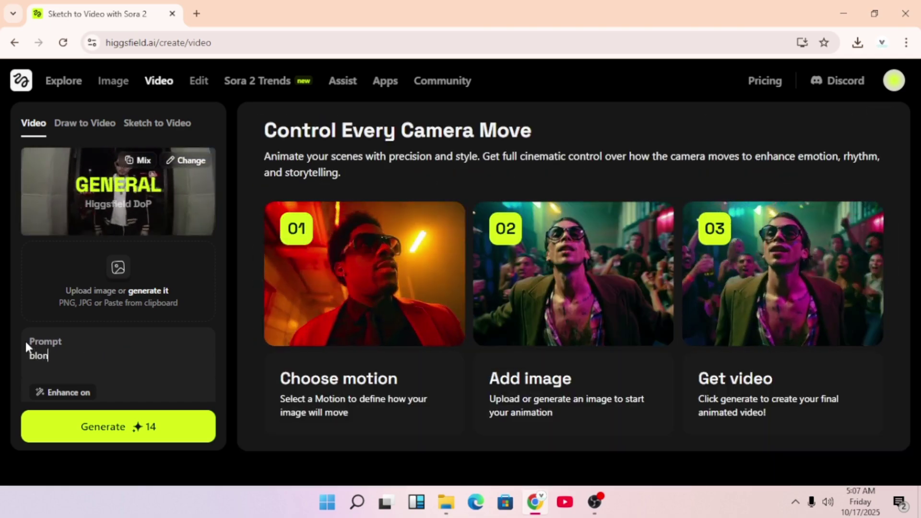
type("de ")
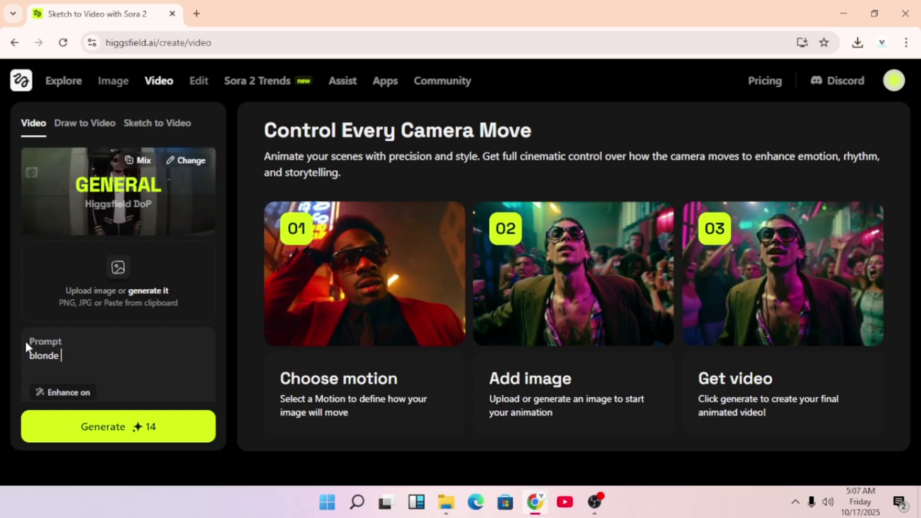
type("o")
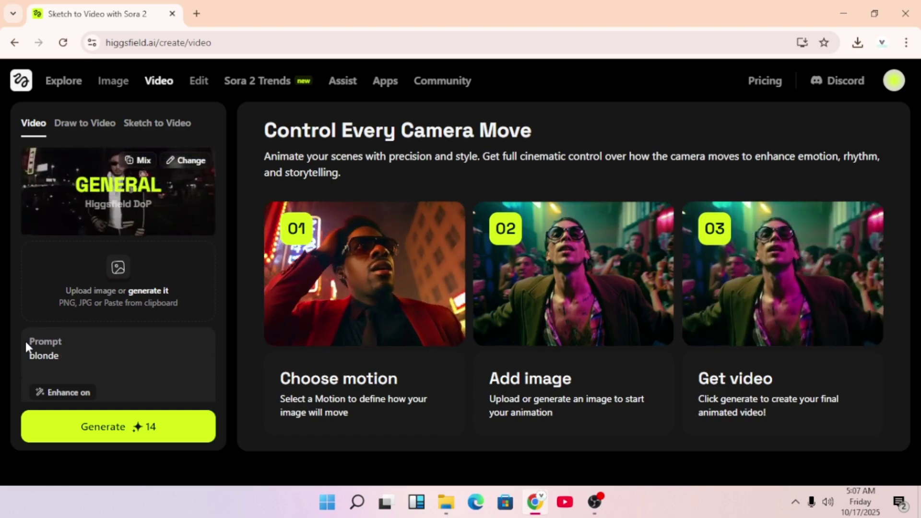
type("man ")
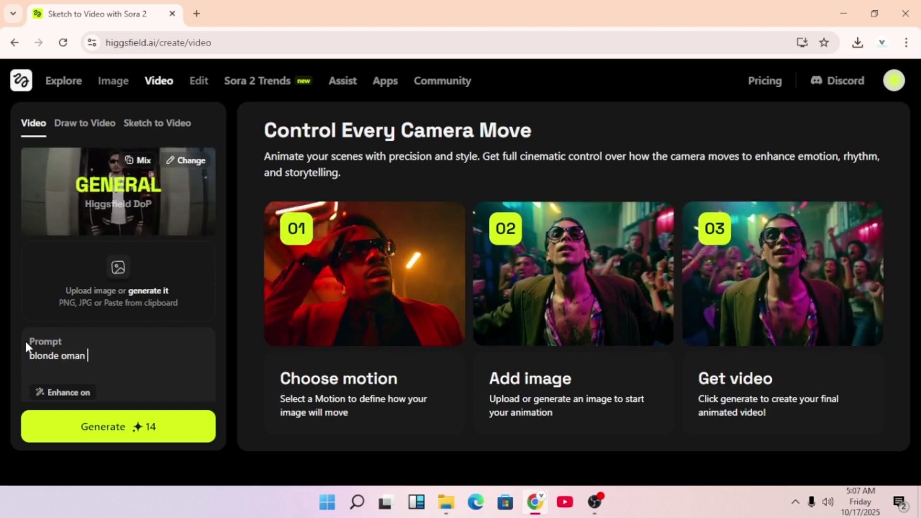
type("looks ")
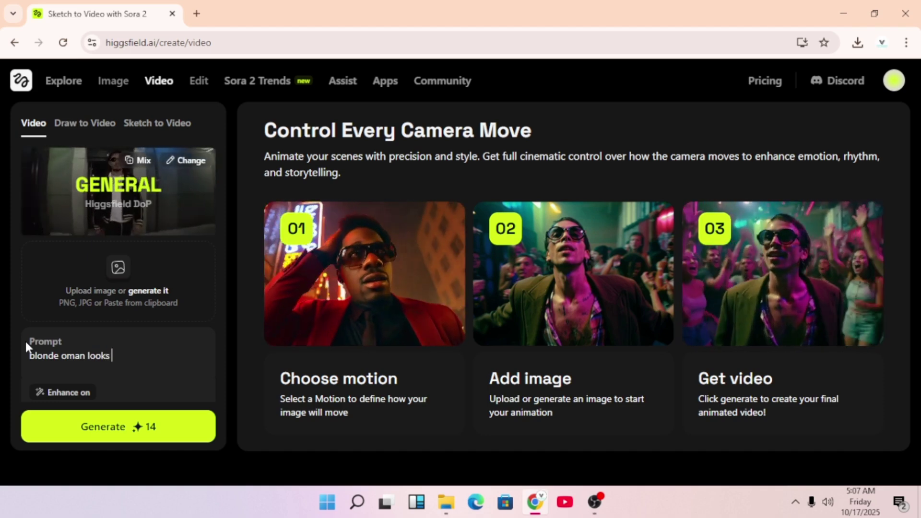
type("at thecam")
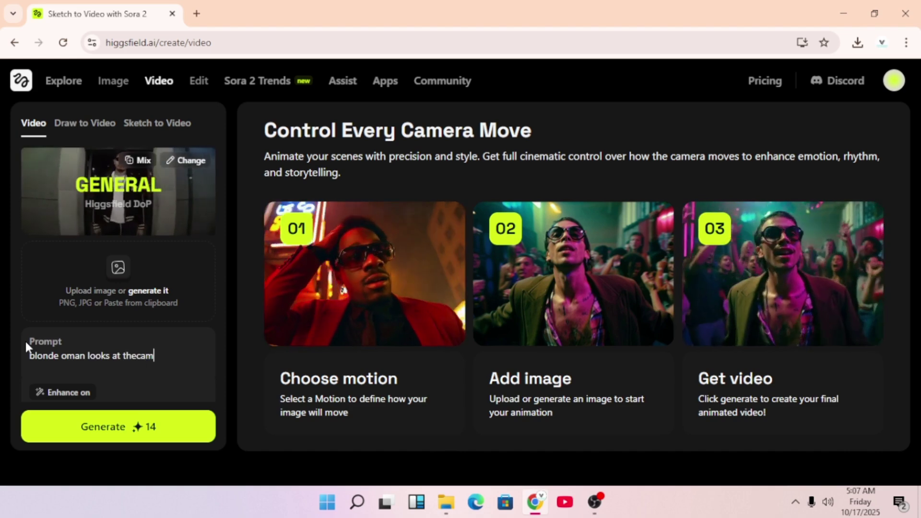
type("era the")
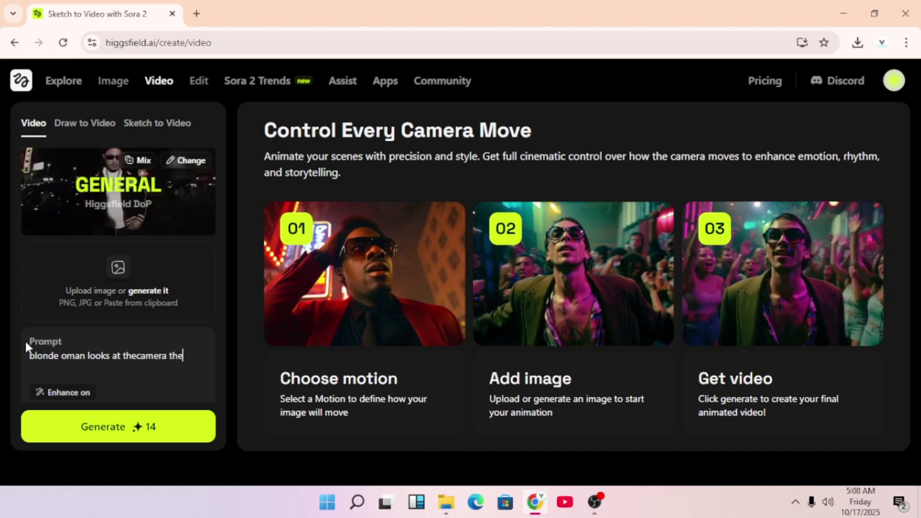
type("n sm")
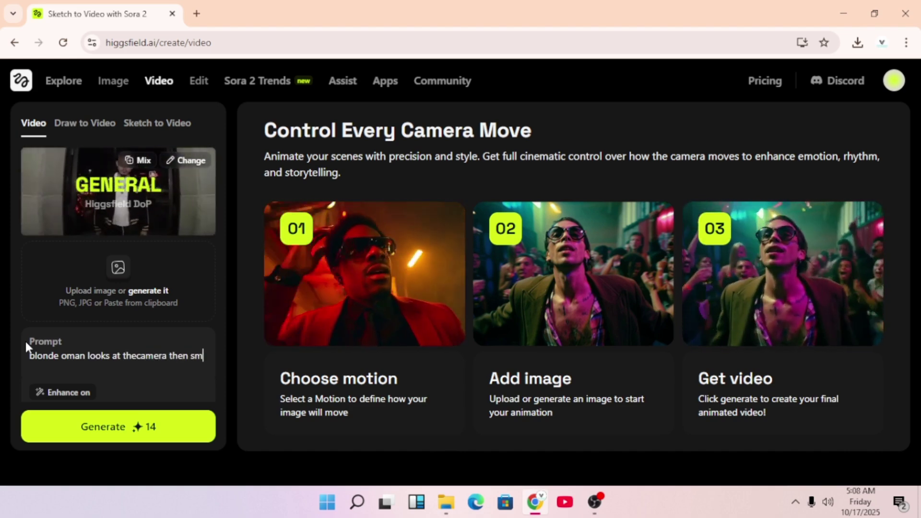
type("il")
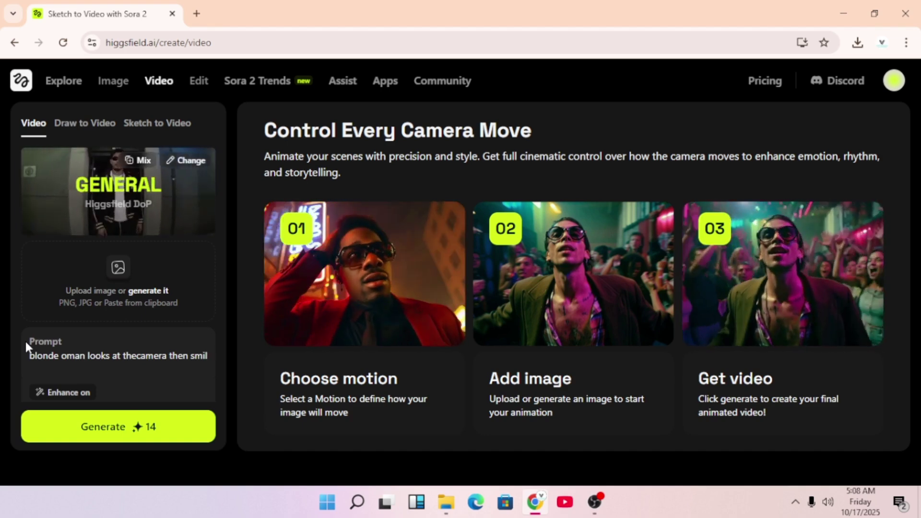
type("es")
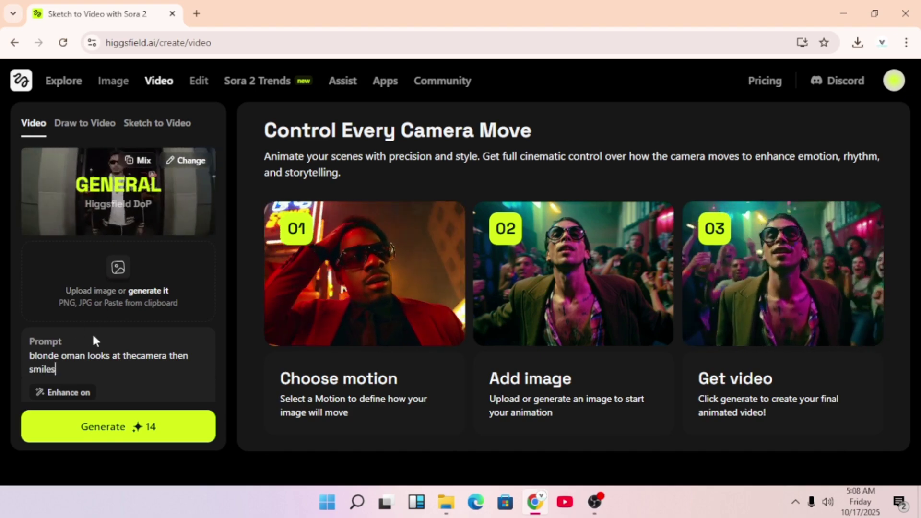
scroll(111, 336, "down", 1)
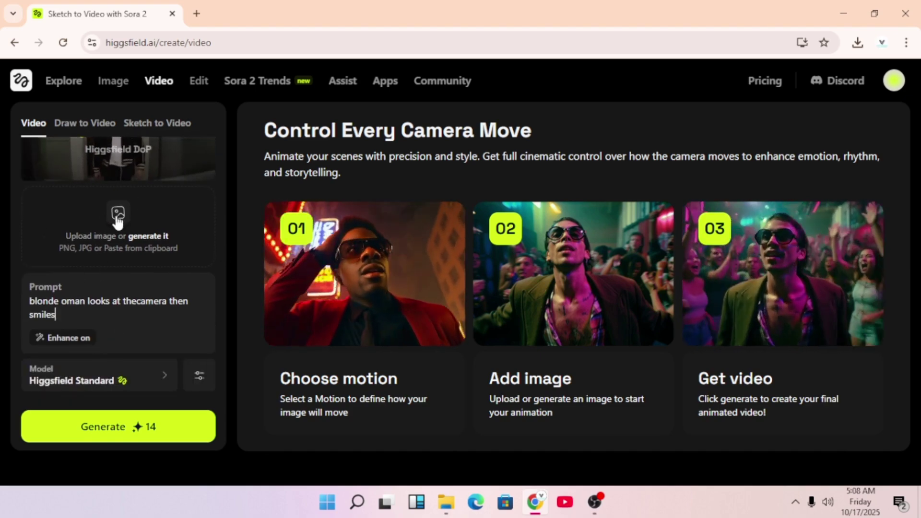
Step: Upload the blonde woman's photo as the video's start image
left_click(110, 240)
scroll(288, 144, "up", 3)
double_click(376, 134)
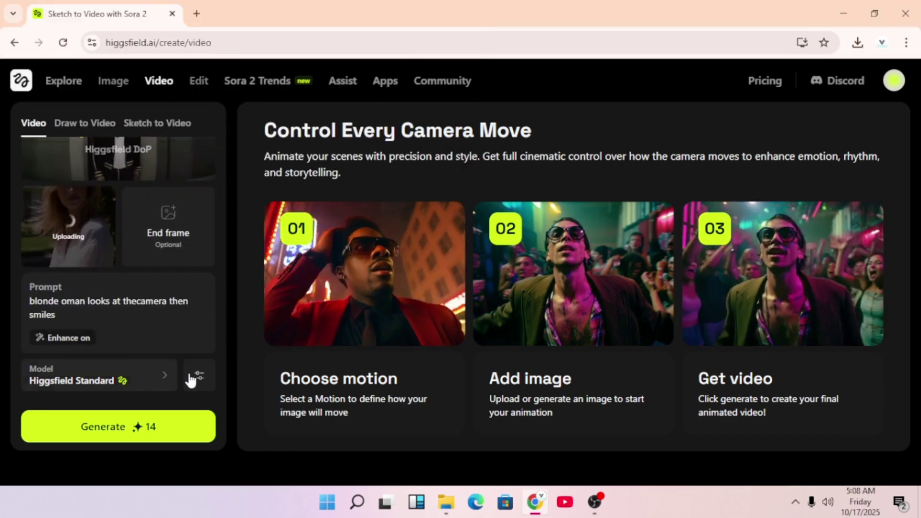
Step: Switch the model to Wan 2.5 and generate the video
left_click(165, 376)
scroll(273, 291, "down", 5)
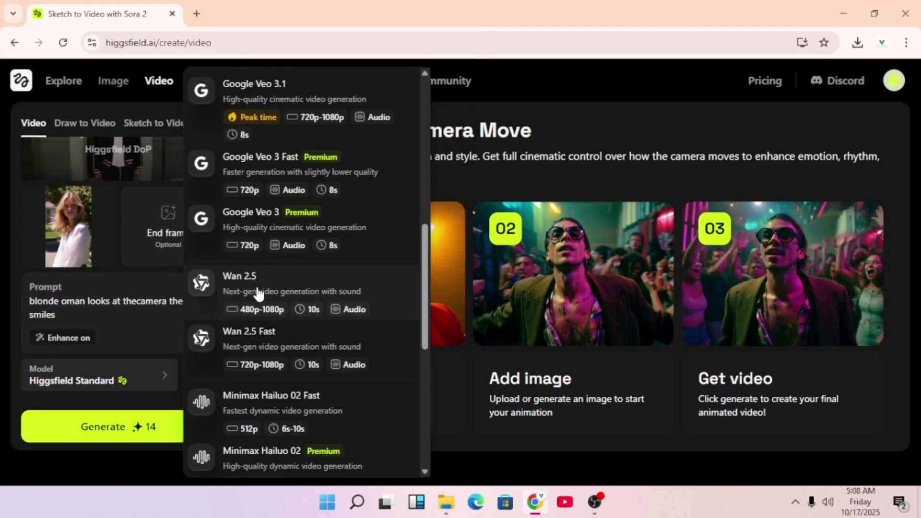
left_click(265, 290)
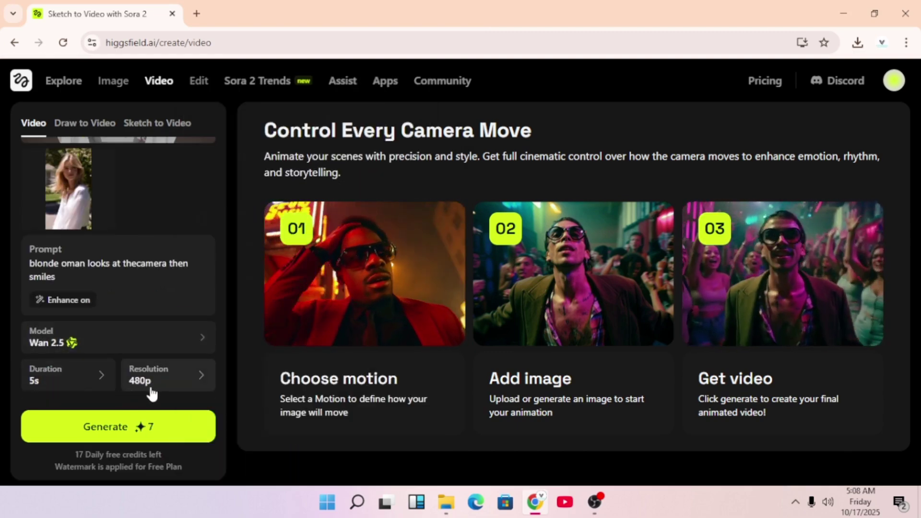
left_click(128, 425)
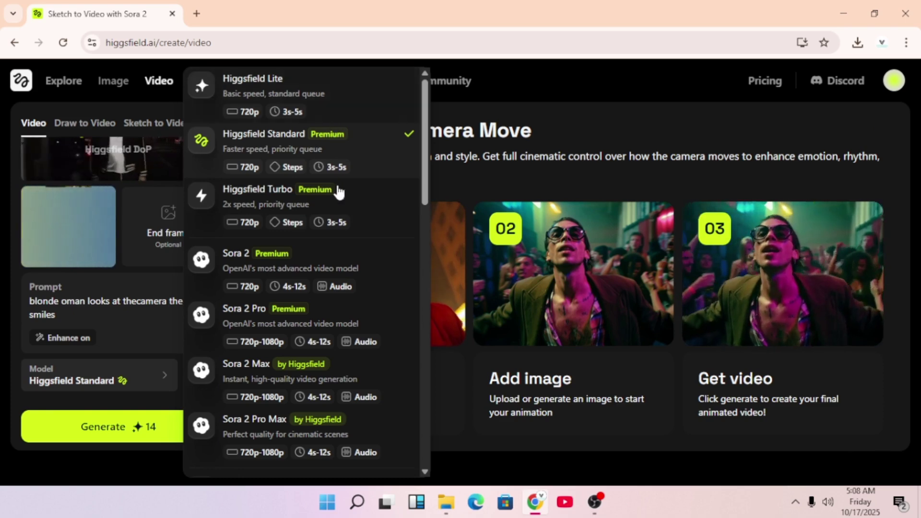
scroll(340, 271, "down", 4)
scroll(339, 272, "down", 2)
scroll(339, 271, "down", 3)
scroll(341, 275, "down", 1)
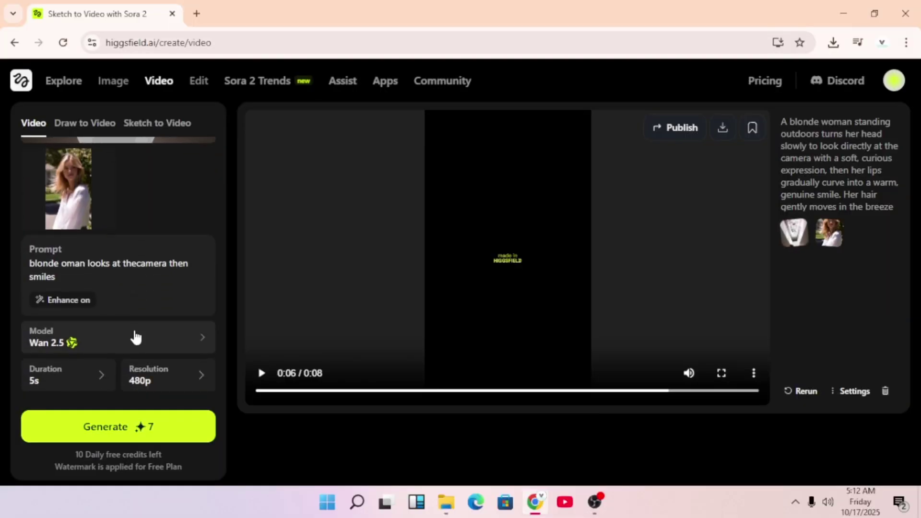
Step: Change the video model from Wan 2.5 to Wan 2.5 Fast
left_click(137, 340)
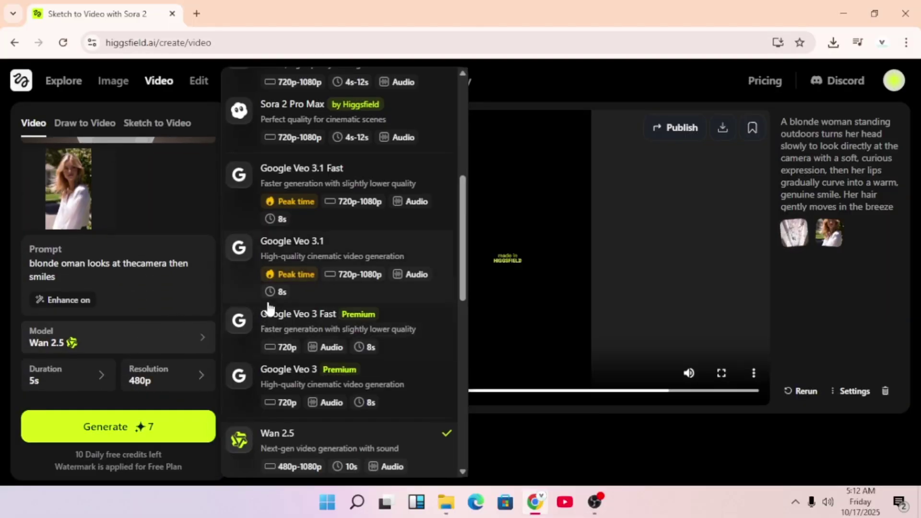
scroll(269, 308, "down", 3)
scroll(287, 305, "down", 1)
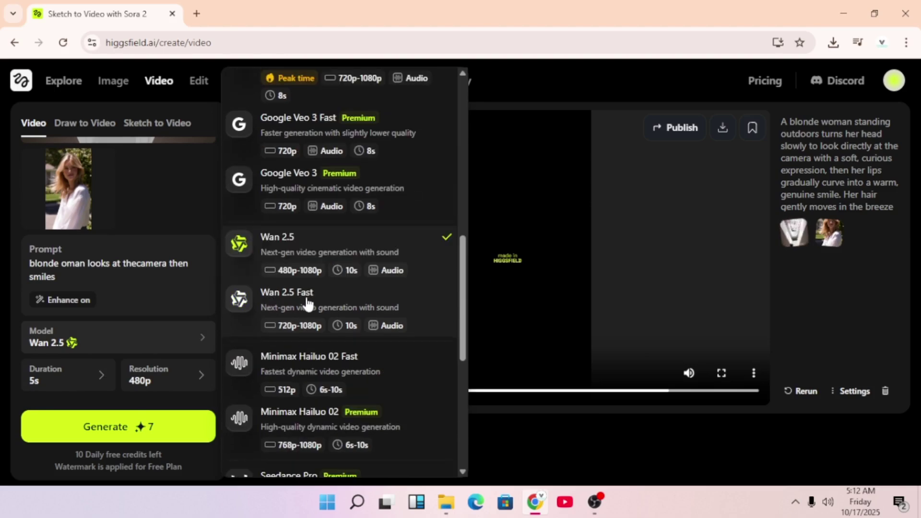
left_click(323, 299)
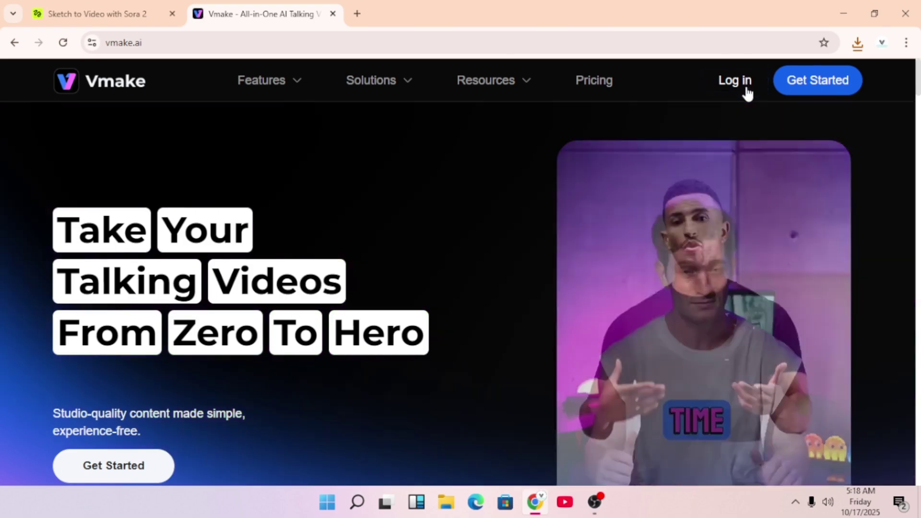
Step: Log in on vmake.ai to reach the Vmake workspace dashboard
left_click(747, 93)
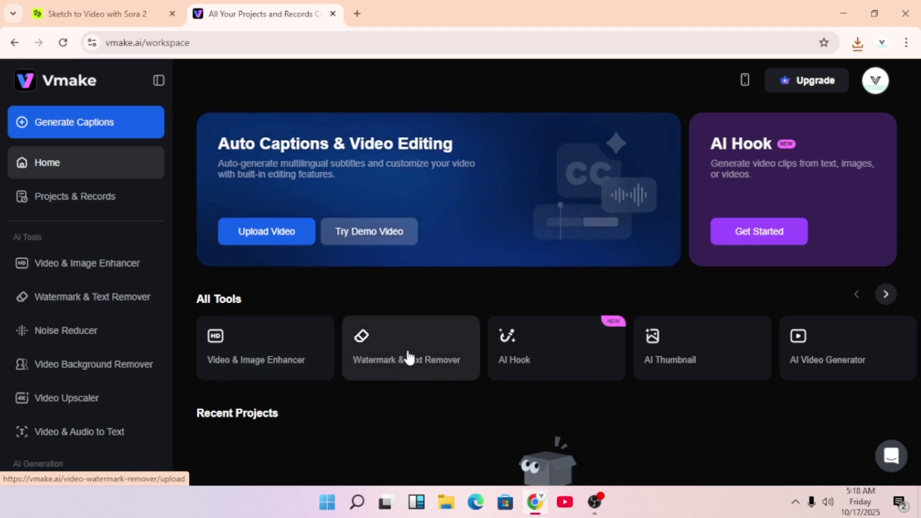
Step: Upload the downloaded Higgsfield MP4 into Vmake's Watermark & Text Remover
left_click(417, 355)
left_click(860, 44)
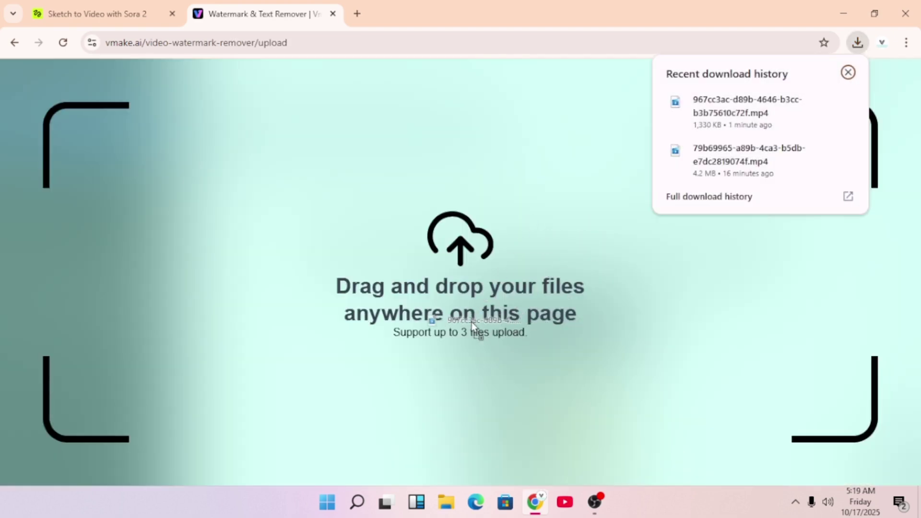
left_click_drag(577, 217, 453, 322)
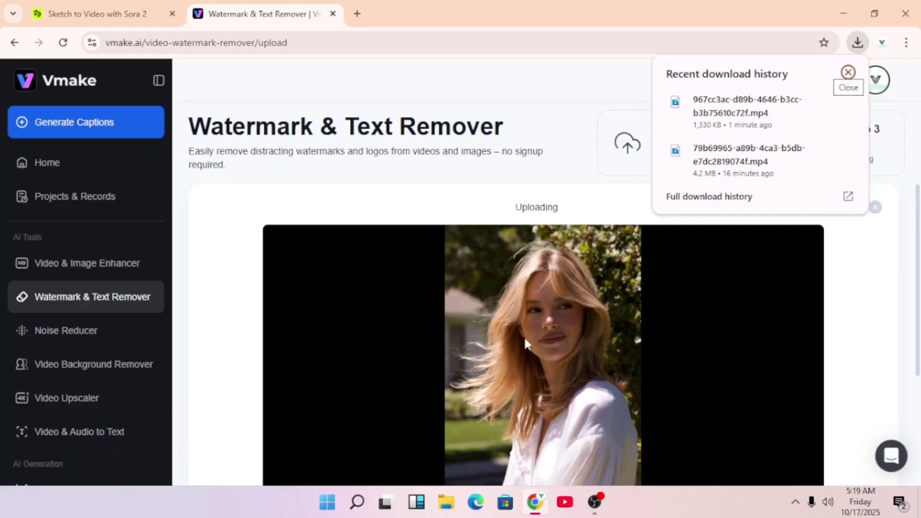
left_click(686, 24)
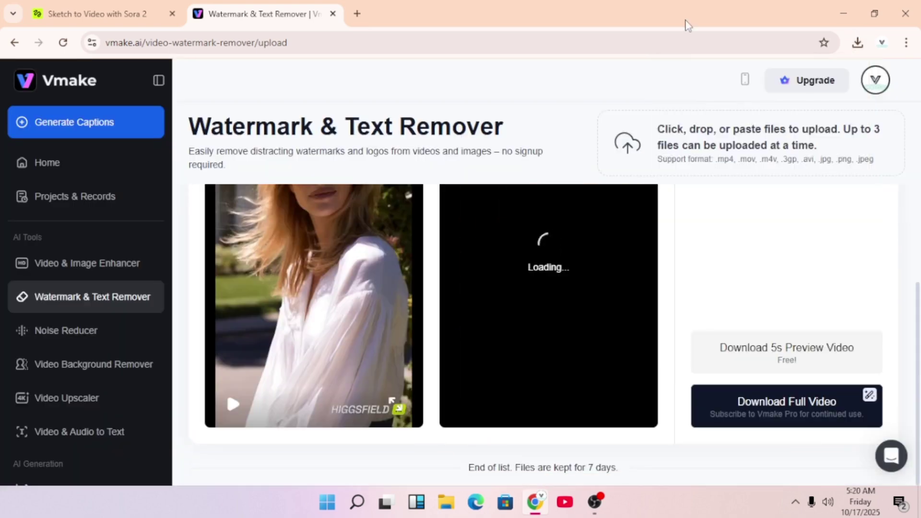